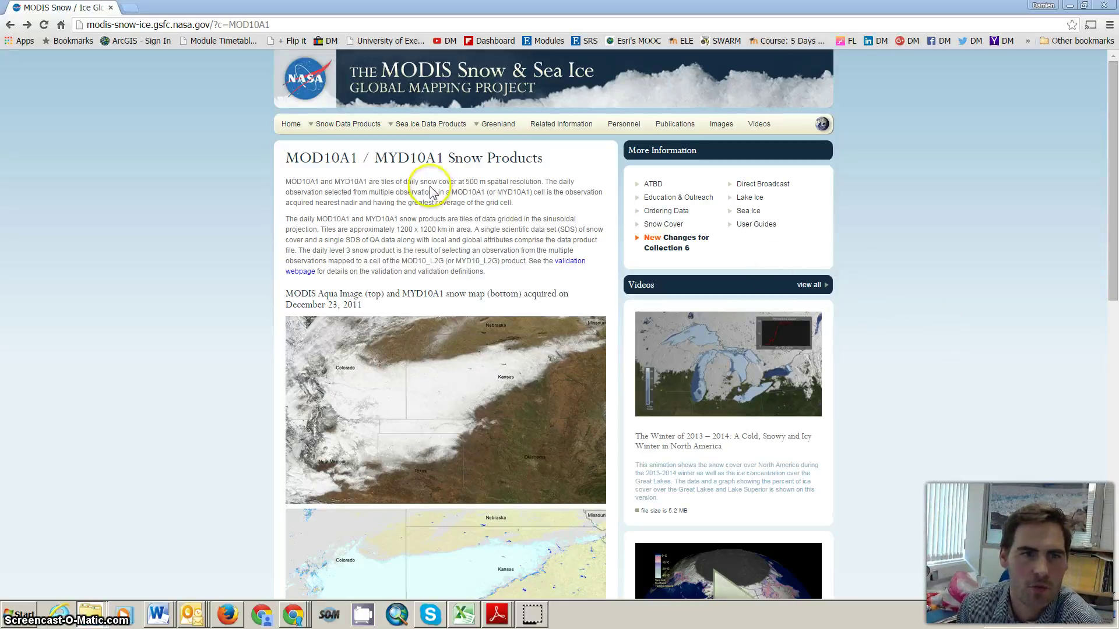
Step: Go back twice to the Google 'SNOWMAP modis' results, then forward to the MOD10A1 page
left_click(10, 25)
left_click(10, 25)
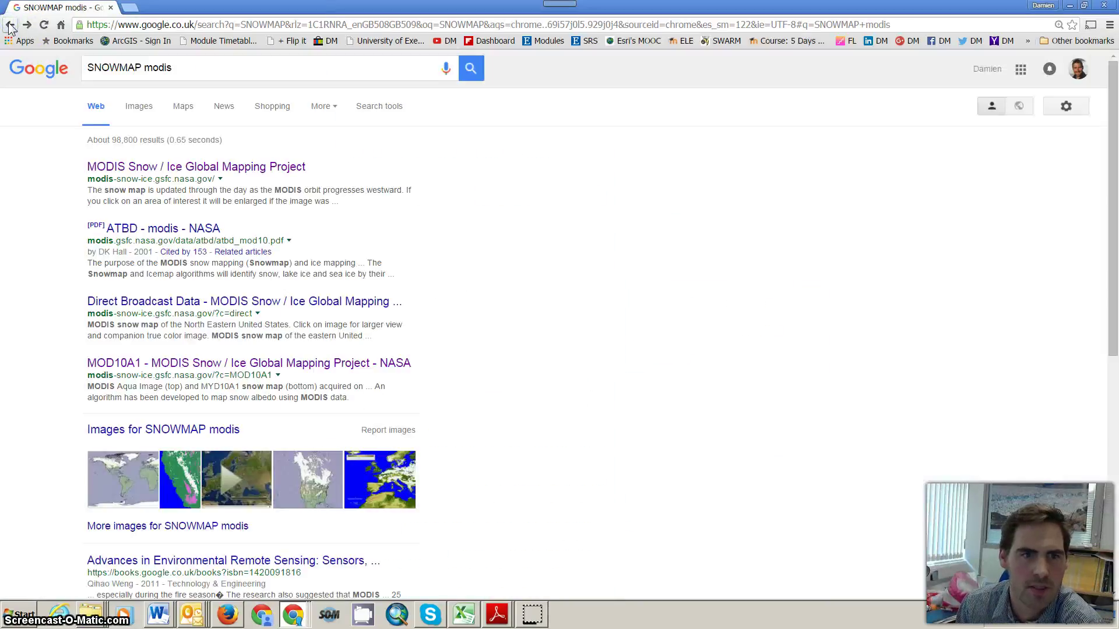
left_click(26, 25)
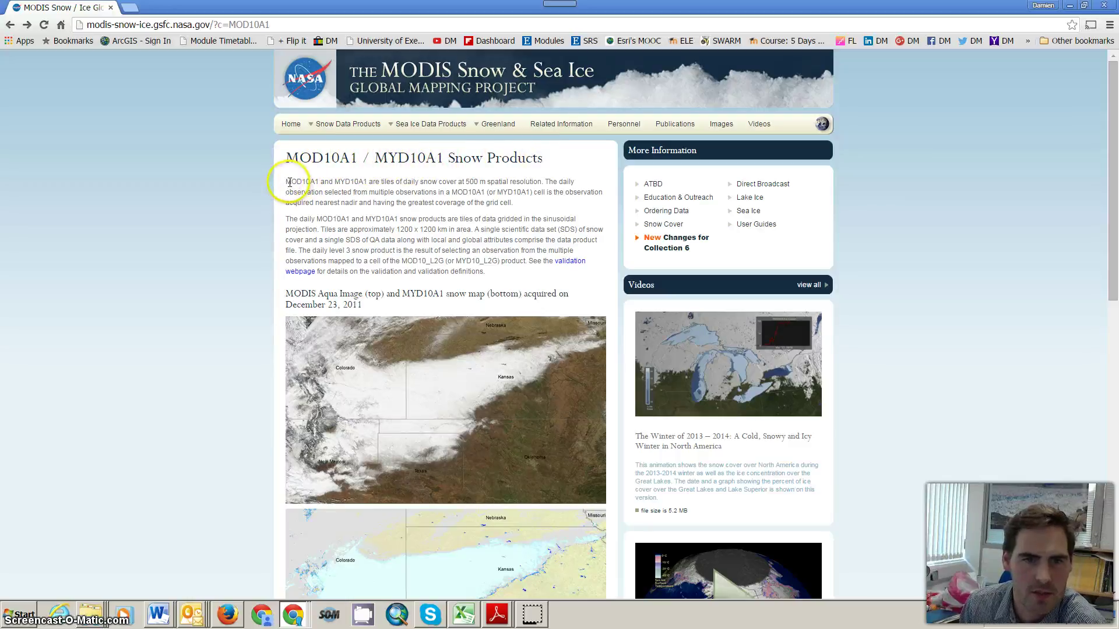
Step: Highlight 'MOD10A1' and '500 m spatial resolution', then list the open Adobe Reader PDFs
left_click_drag(286, 183, 321, 181)
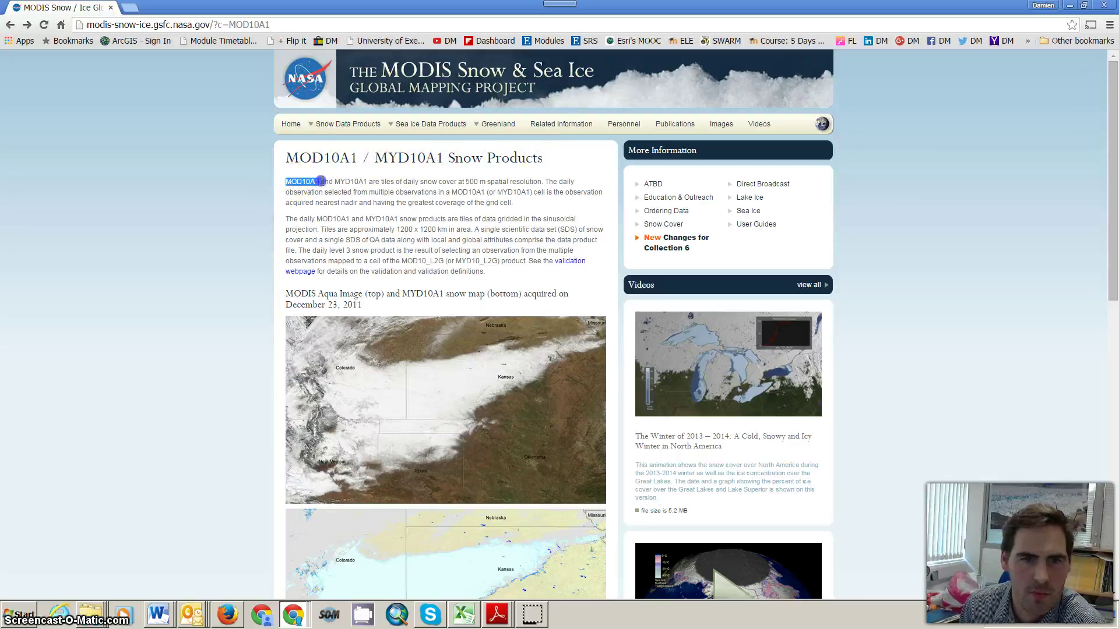
left_click(401, 182)
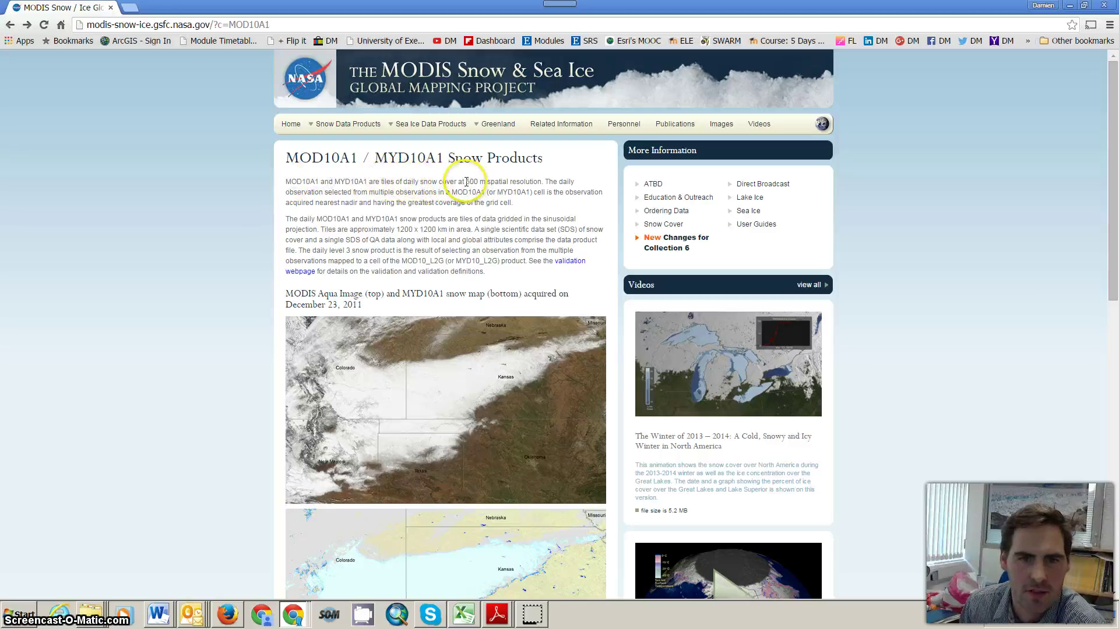
left_click_drag(465, 182, 543, 181)
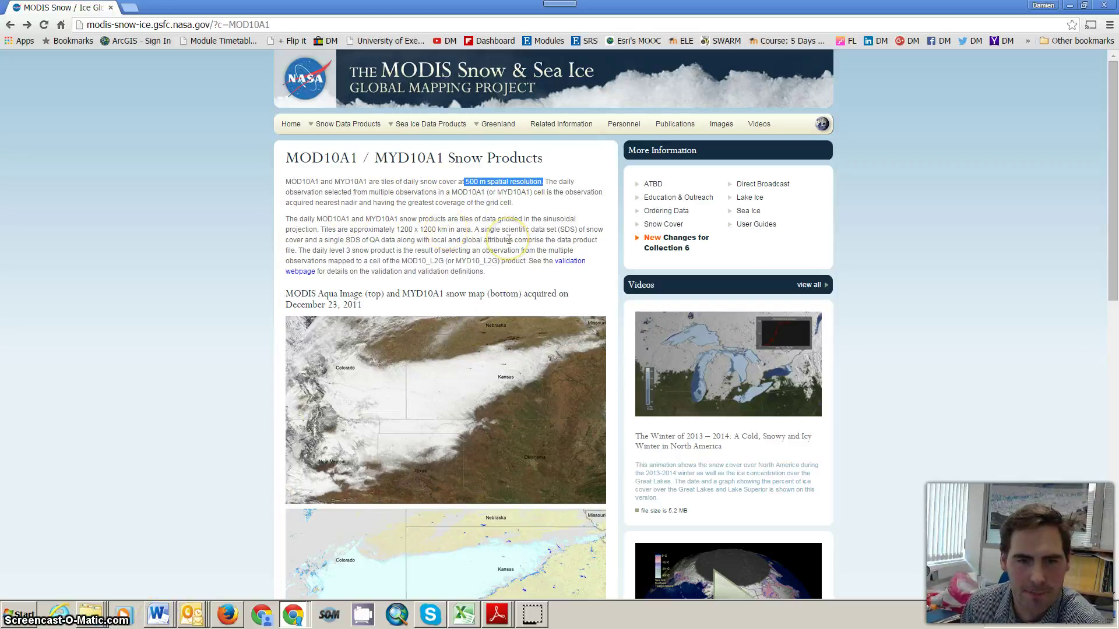
left_click(491, 621)
Step: Read the Salomonson and Appel 2004 title and abstract, then minimise Adobe Reader
left_click(493, 585)
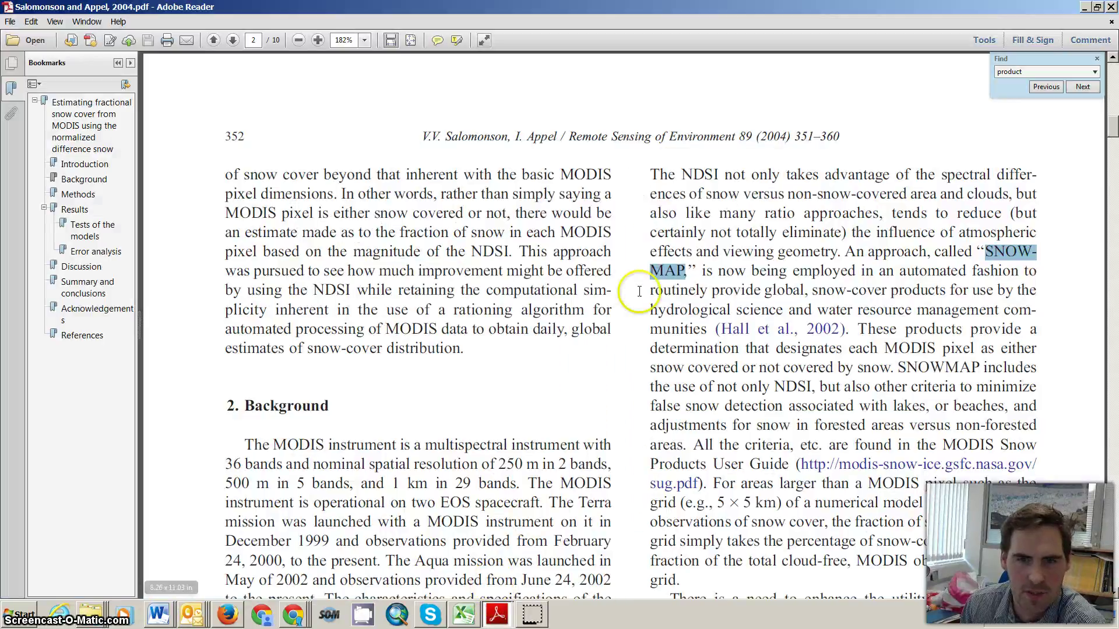
left_click_drag(1111, 134, 1114, 71)
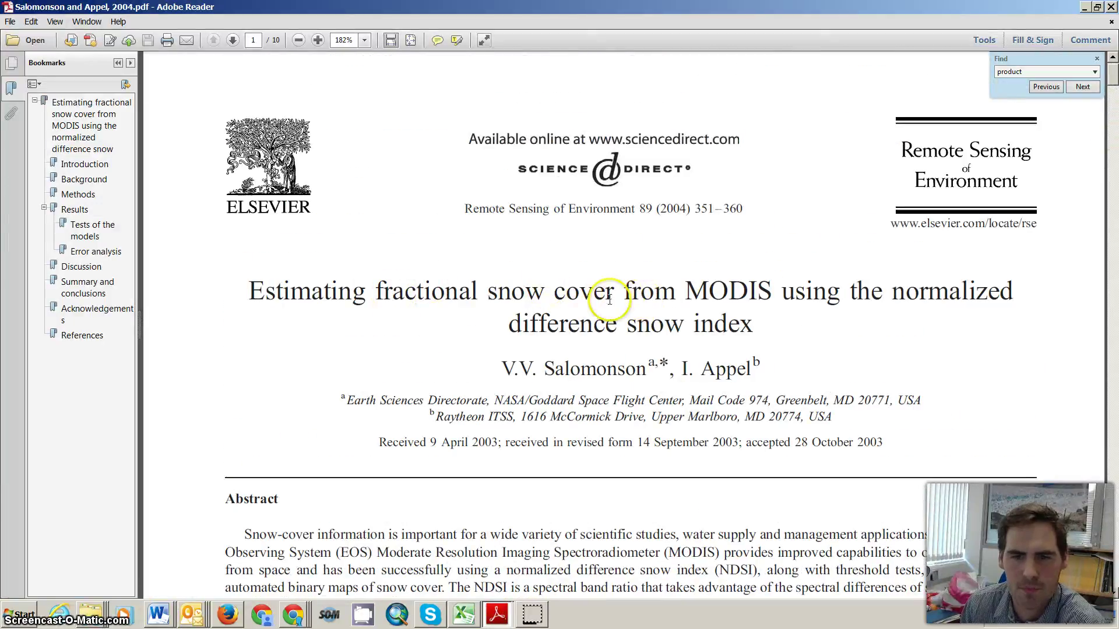
scroll(557, 317, "up", 1)
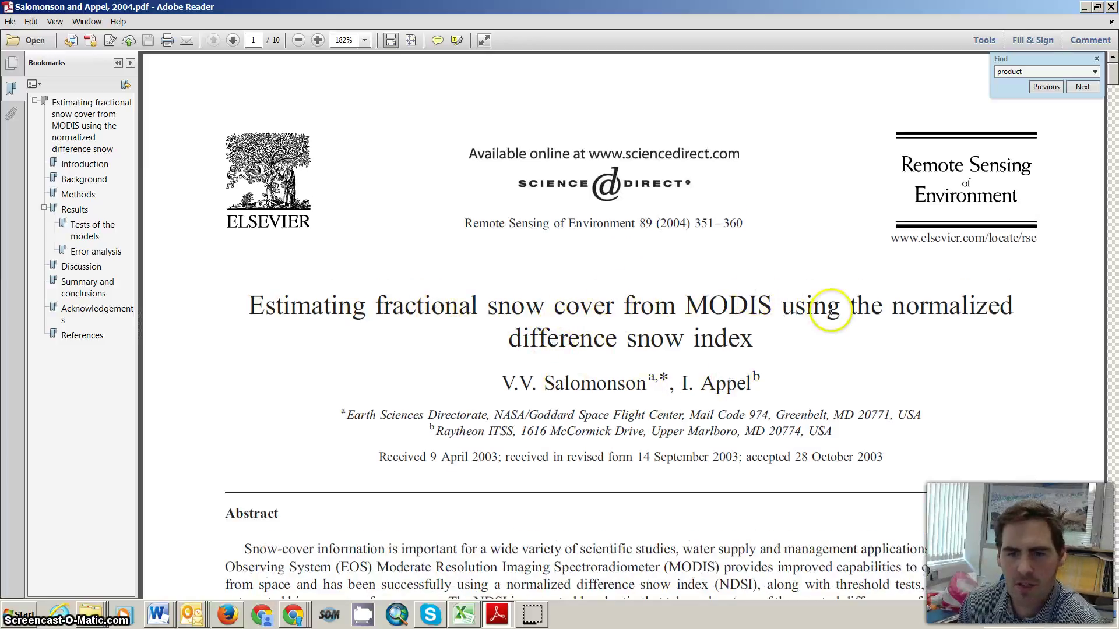
scroll(794, 318, "down", 3)
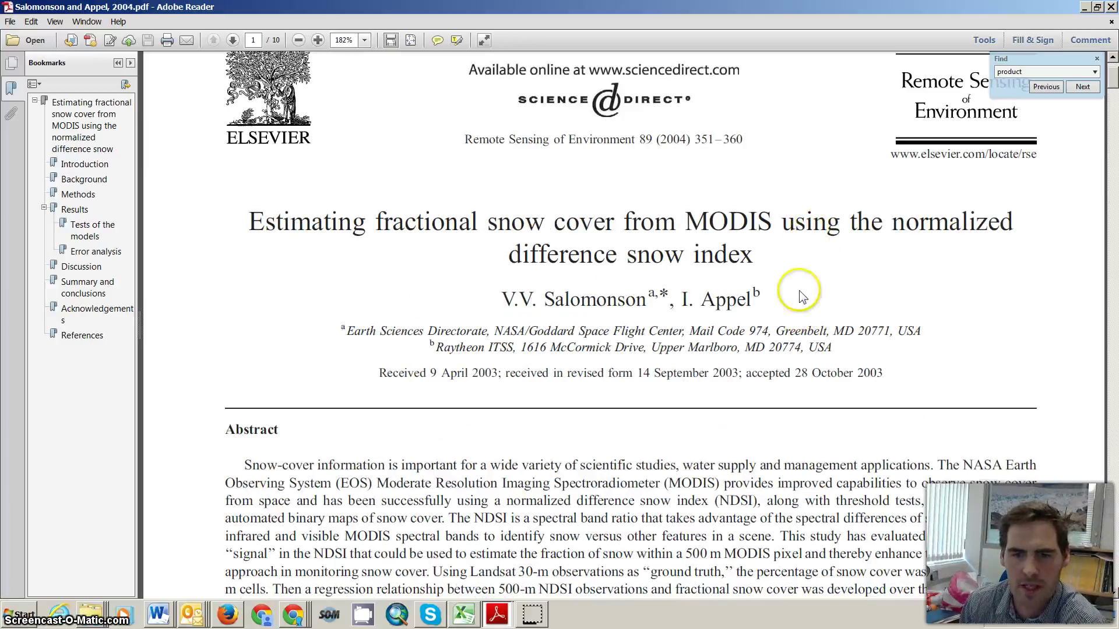
scroll(799, 290, "down", 15)
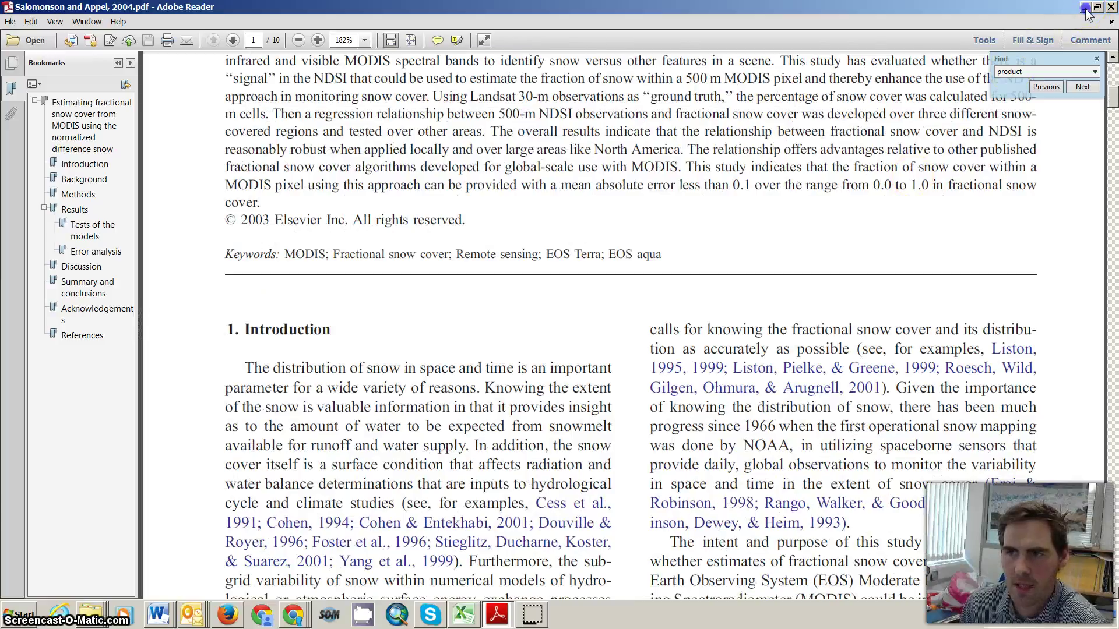
left_click(1085, 8)
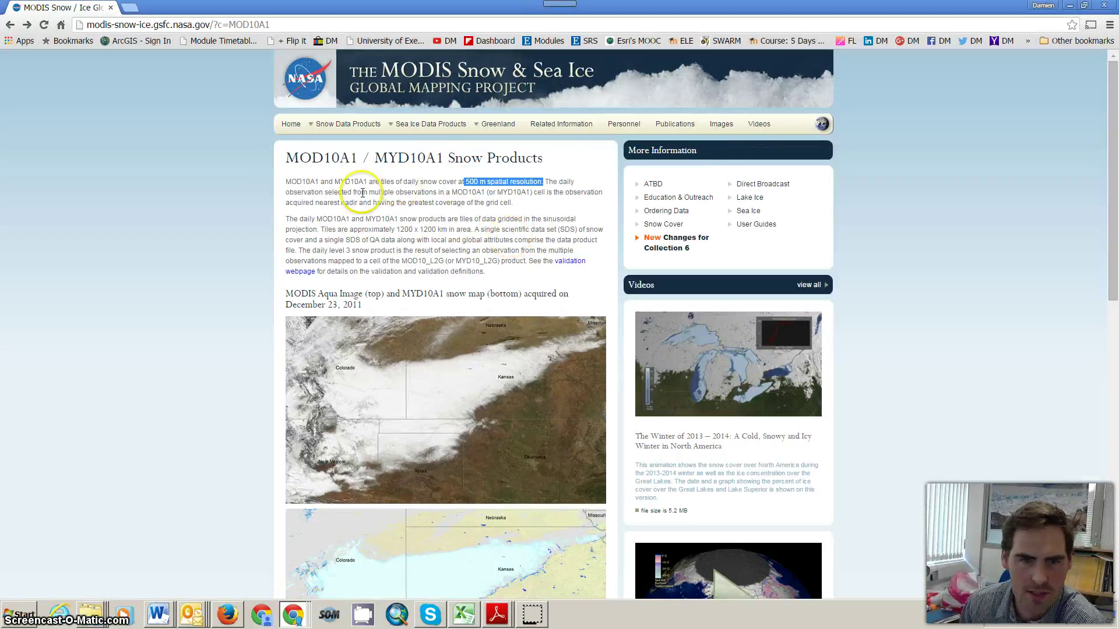
Step: From the Ordering Data page, open the NSIDC link in a new, maximised window
left_click(429, 228)
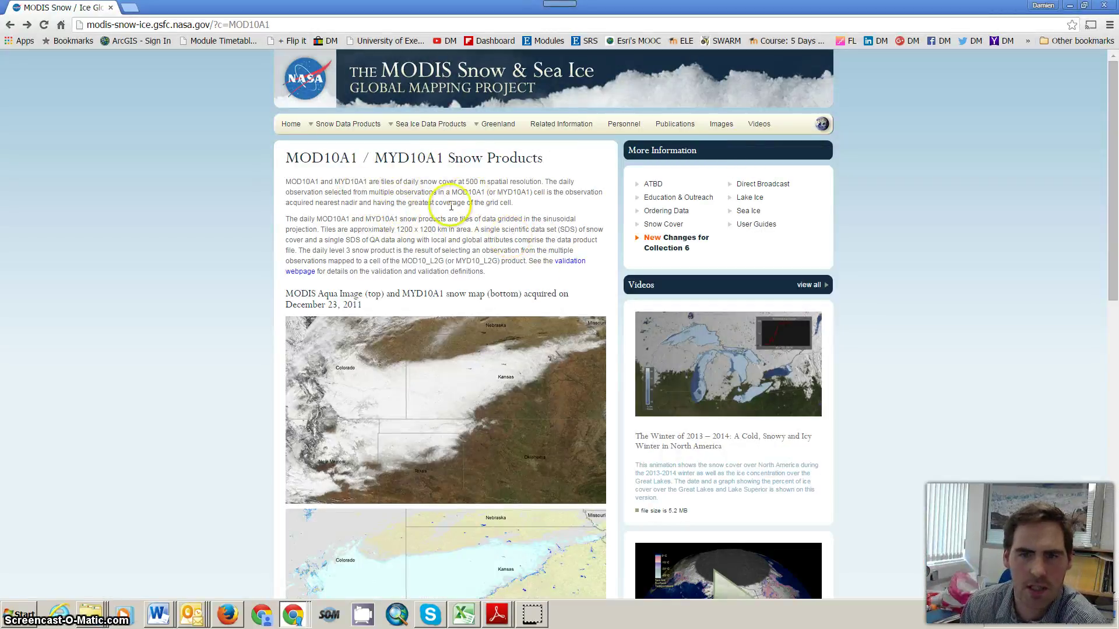
left_click(666, 211)
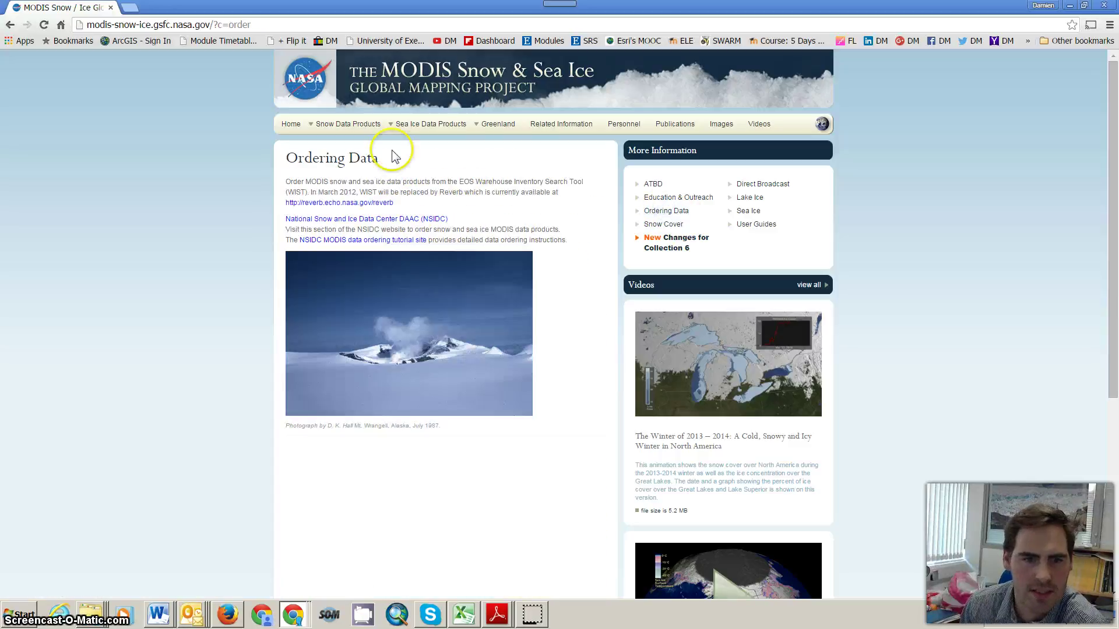
left_click(376, 245)
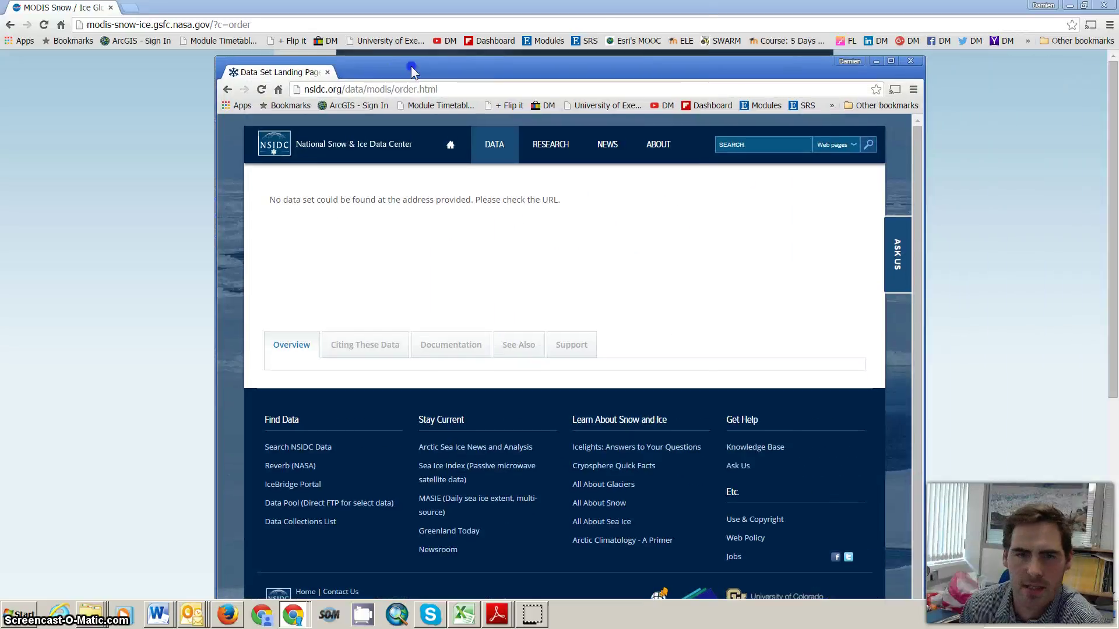
double_click(411, 66)
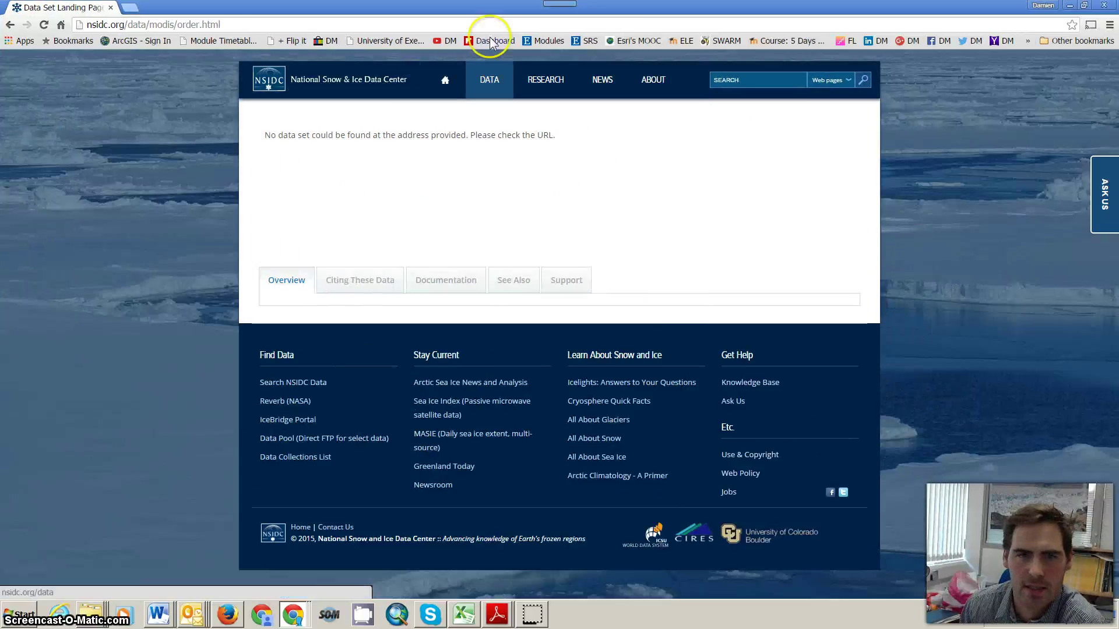
Step: Search the NSIDC site for 'mod101a'
left_click_drag(110, 8, 553, 3)
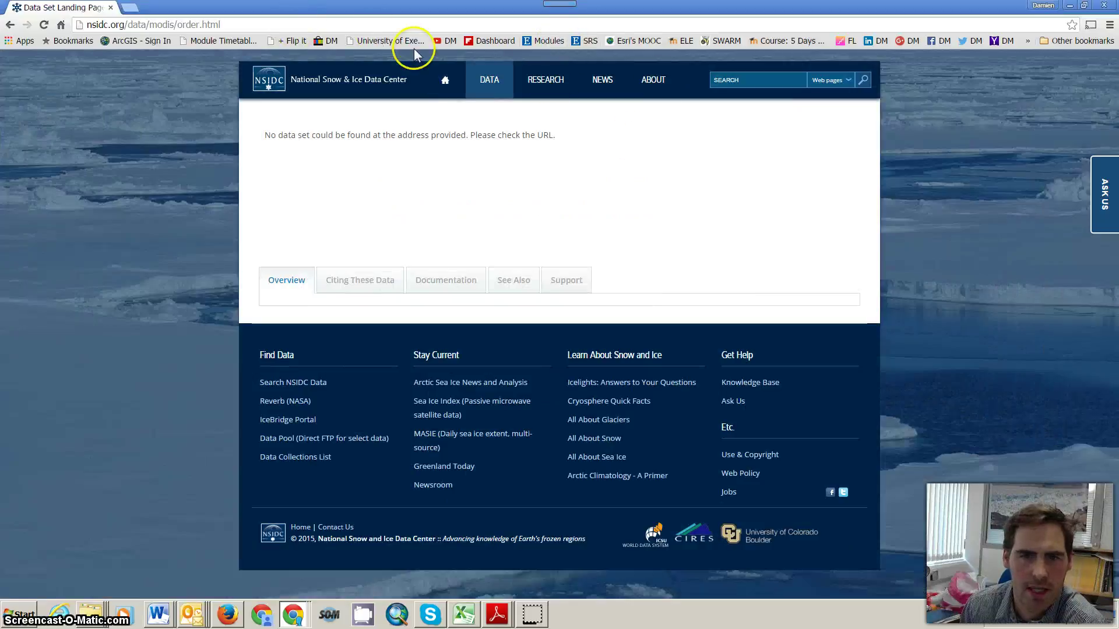
left_click(742, 78)
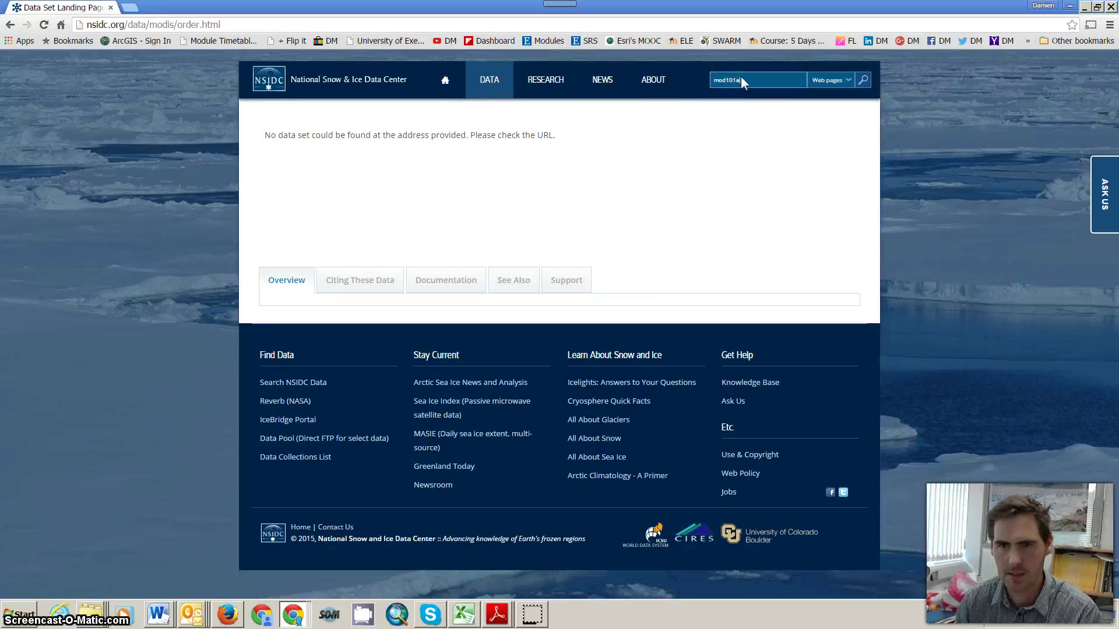
type("mod101a")
key("Return")
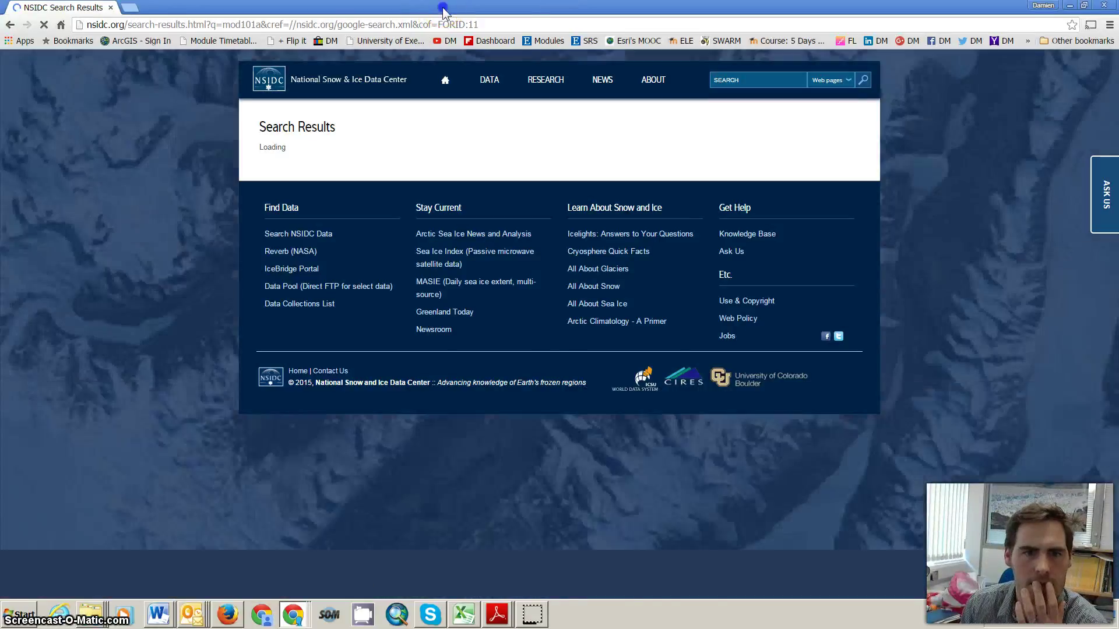
Step: Correct the search term to 'mod10a1', rerun it, and maximise the results window
left_click_drag(442, 7, 641, 256)
left_click(319, 205)
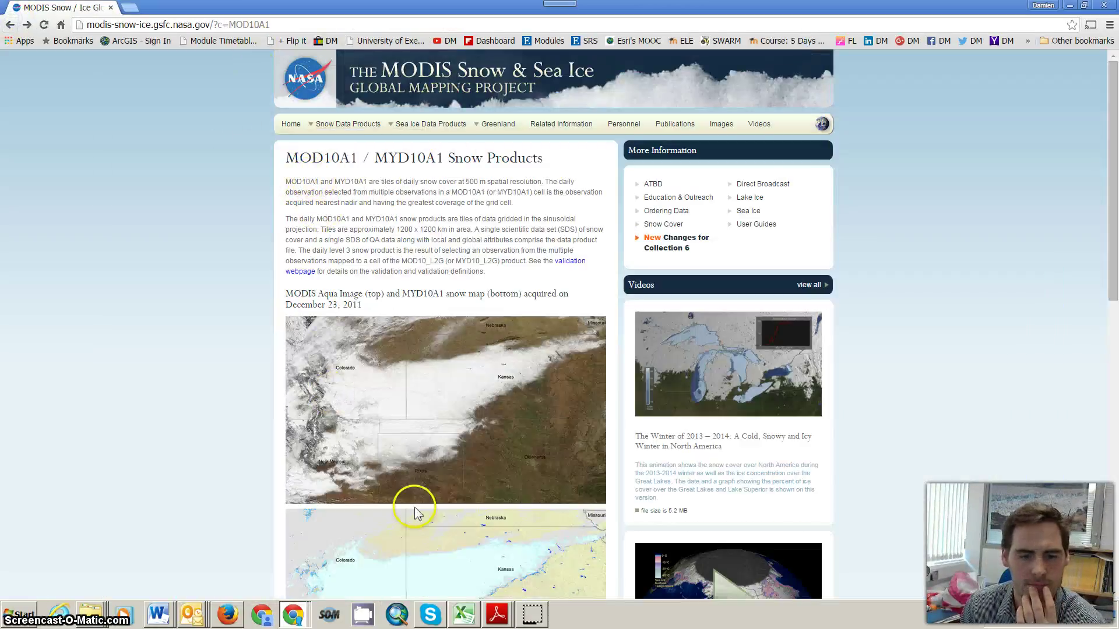
left_click(293, 613)
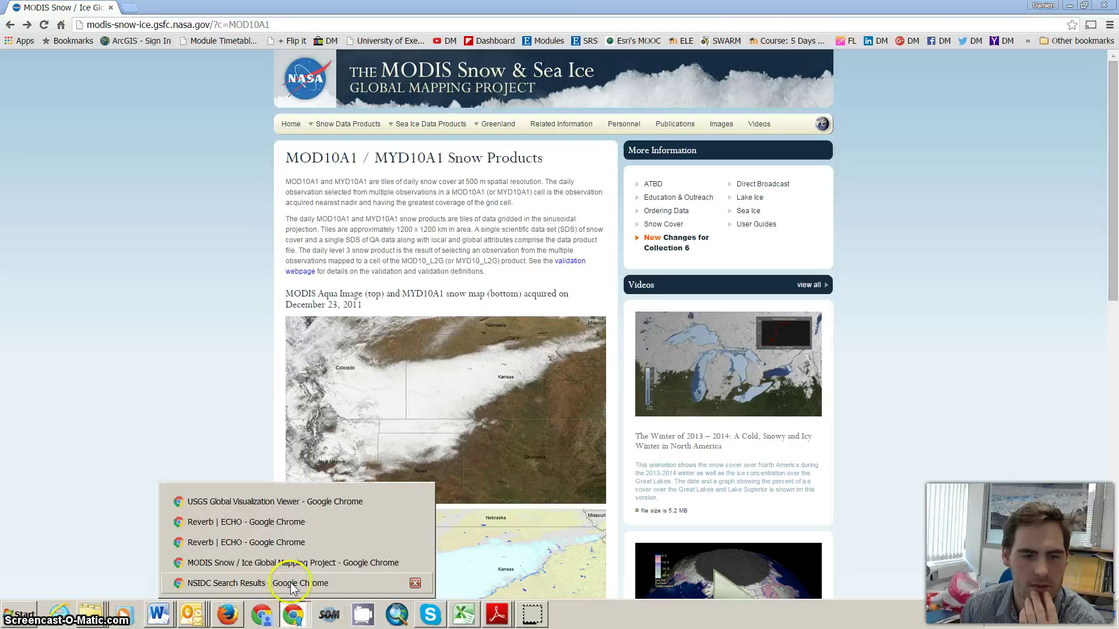
left_click(291, 584)
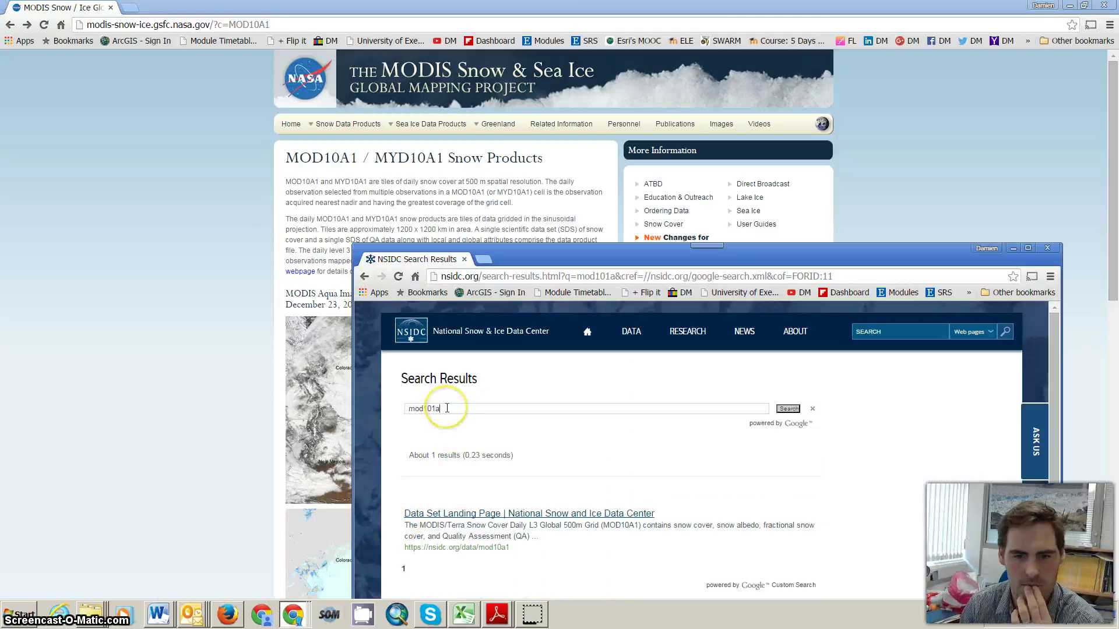
key("BackSpace")
key("BackSpace")
type("a1")
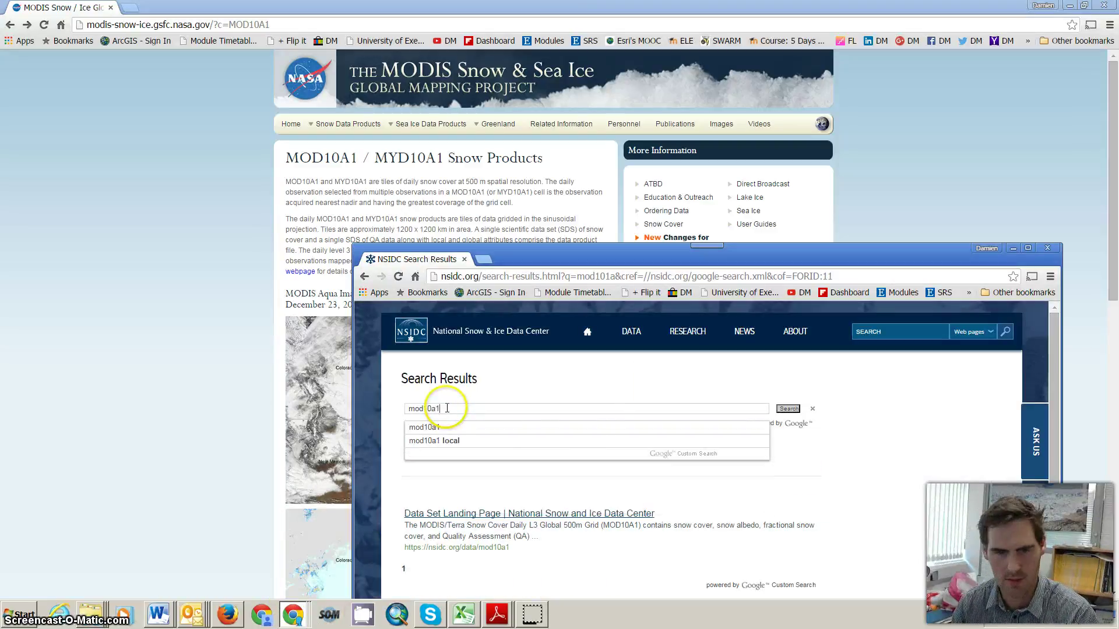
key("Return")
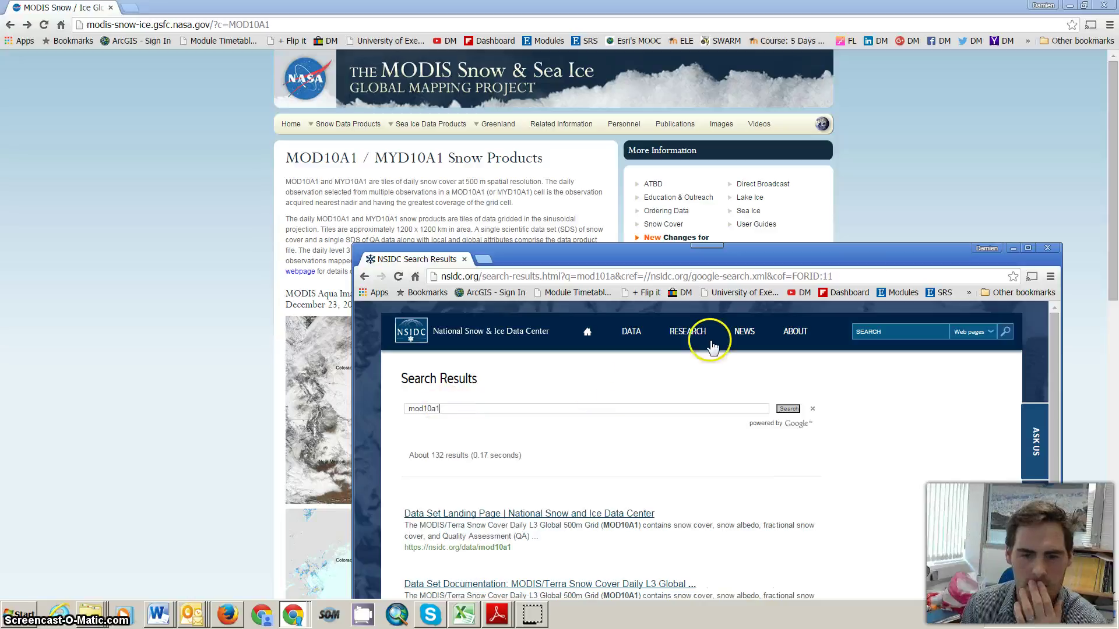
left_click(1027, 248)
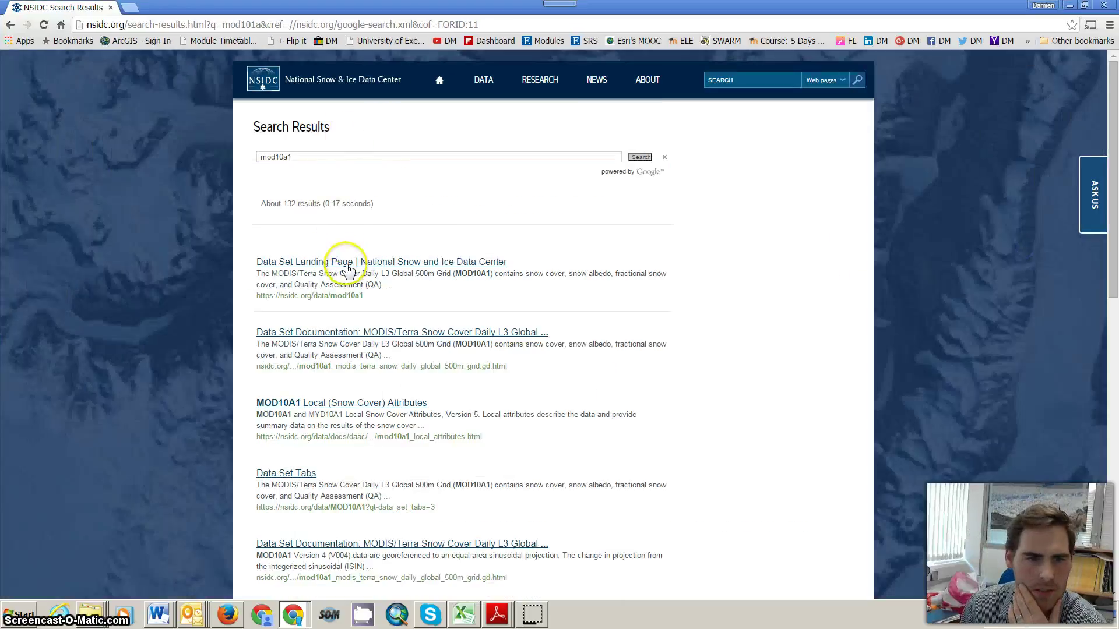
Step: Open the MOD10A1 Data Set Landing Page and launch Reverb from its Package Options
left_click(415, 263)
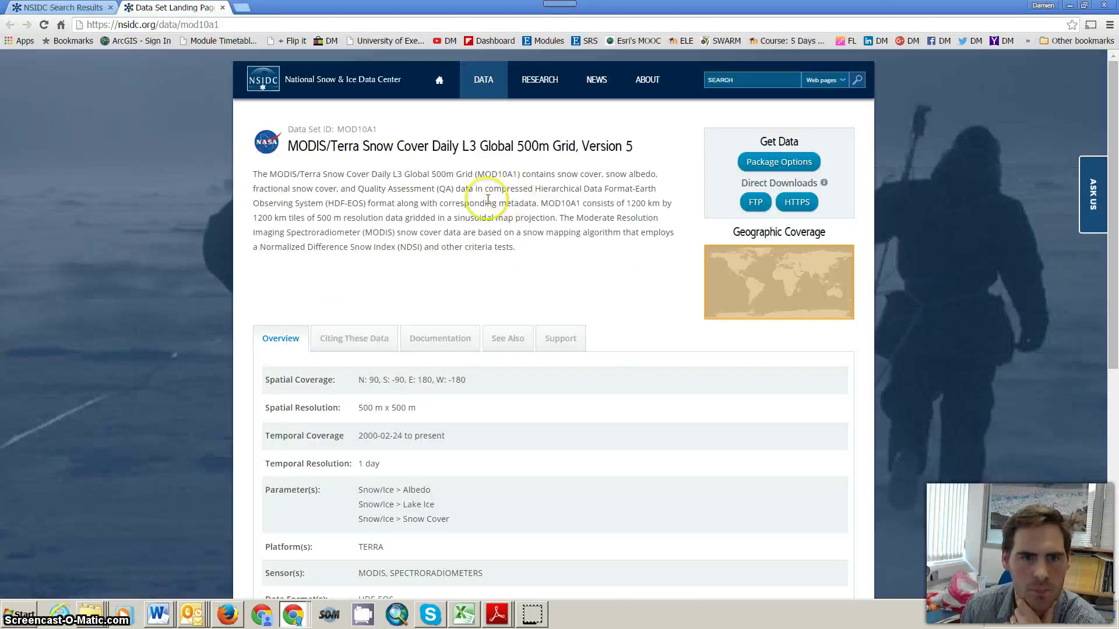
left_click_drag(364, 173, 432, 175)
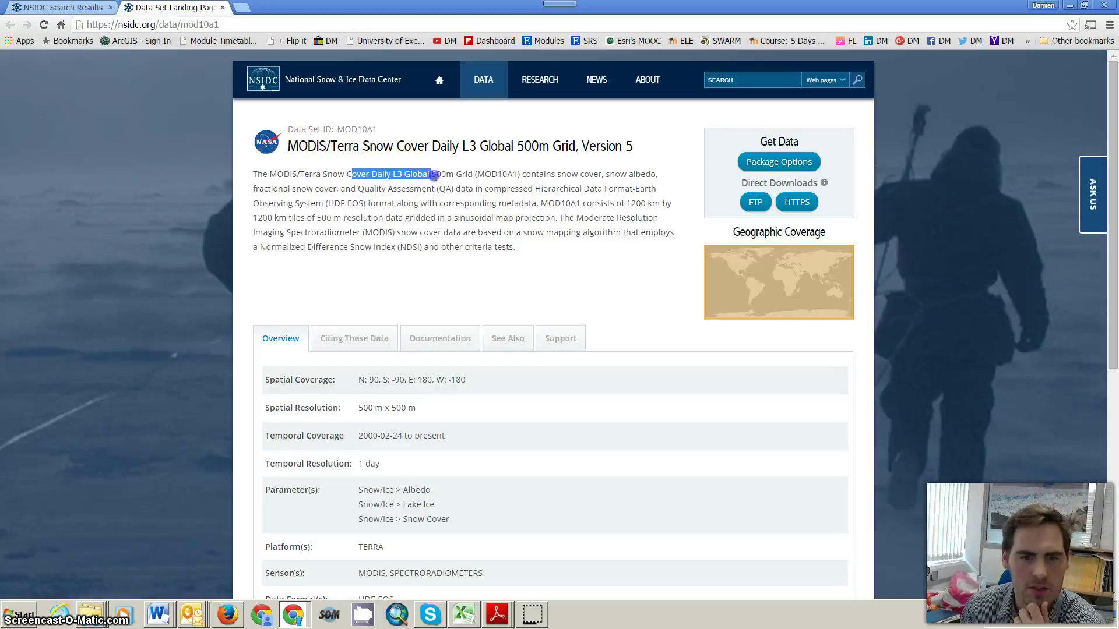
left_click(446, 175)
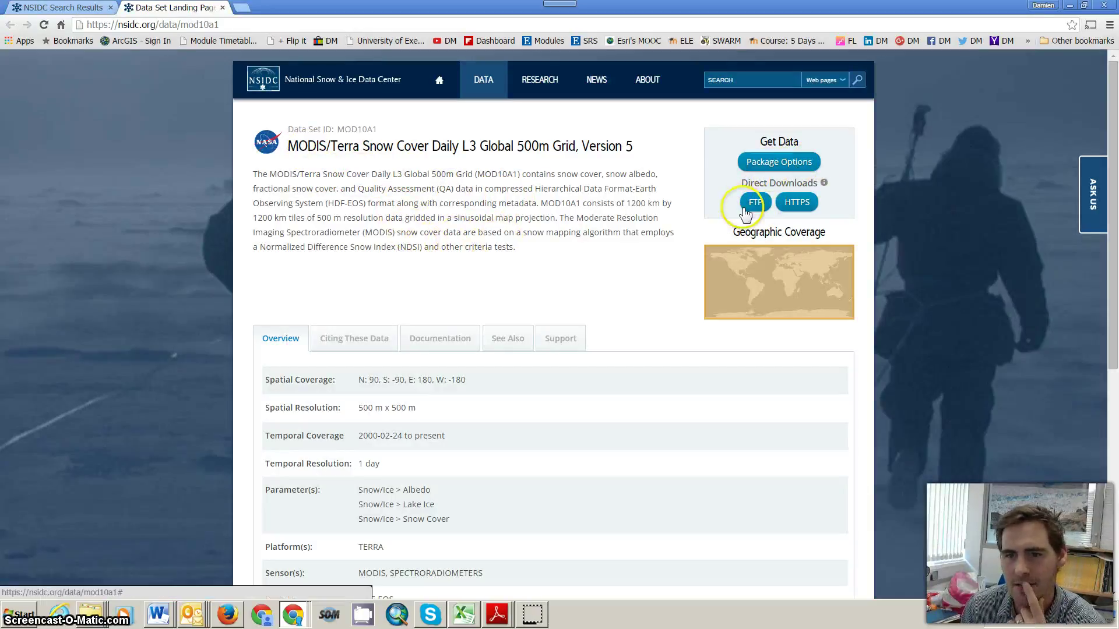
left_click(773, 168)
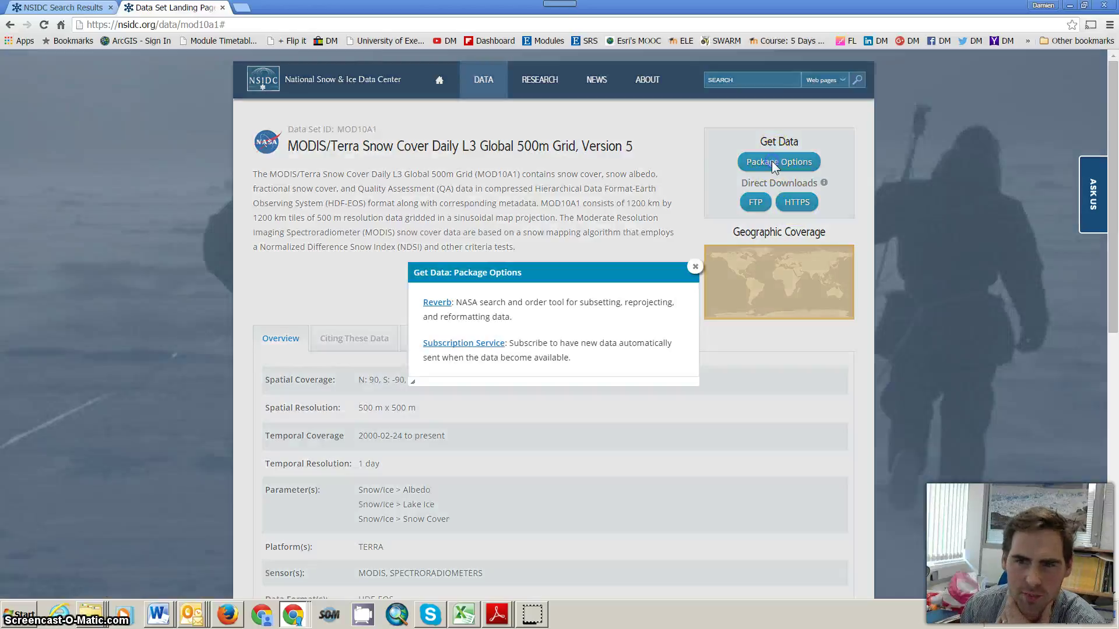
left_click(434, 303)
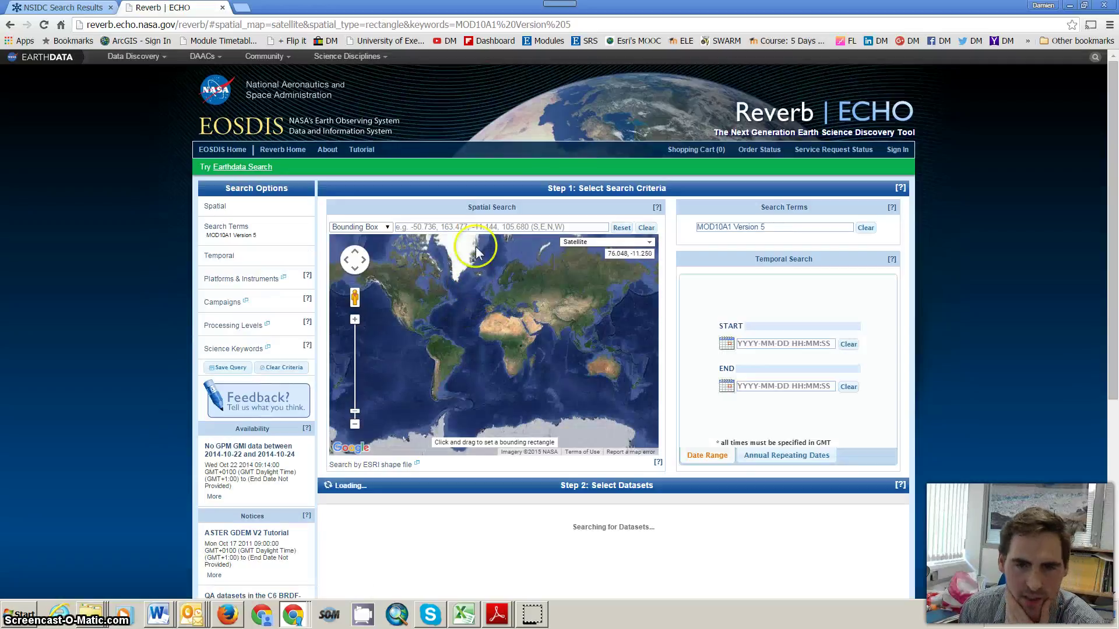
Step: Zoom the Reverb map in and draw a bounding box north of Iceland
scroll(462, 267, "up", 2)
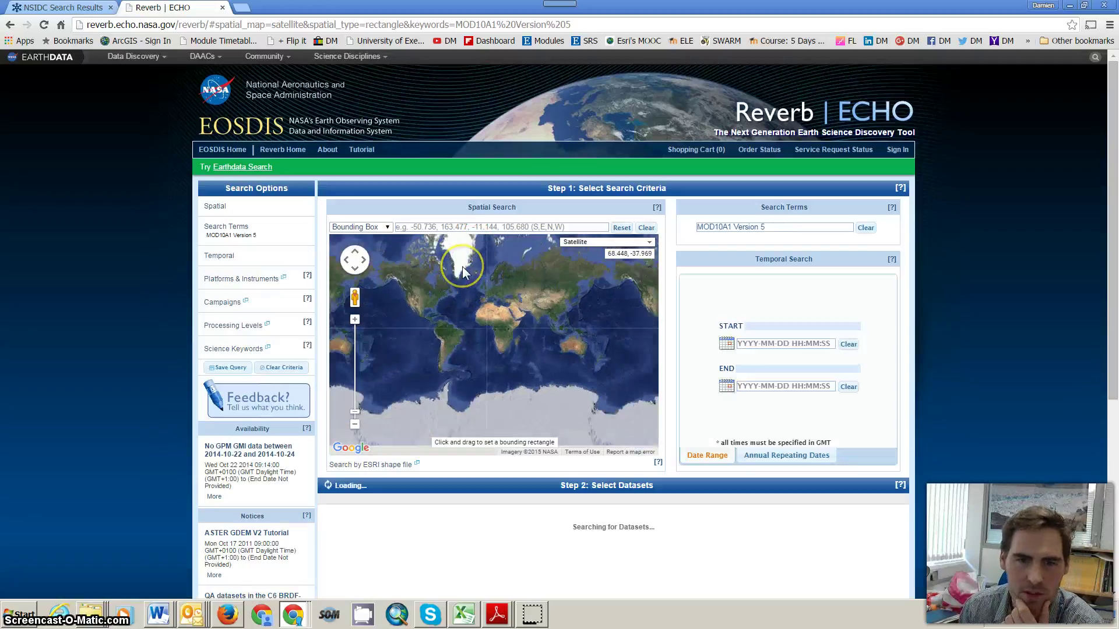
scroll(463, 267, "up", 1)
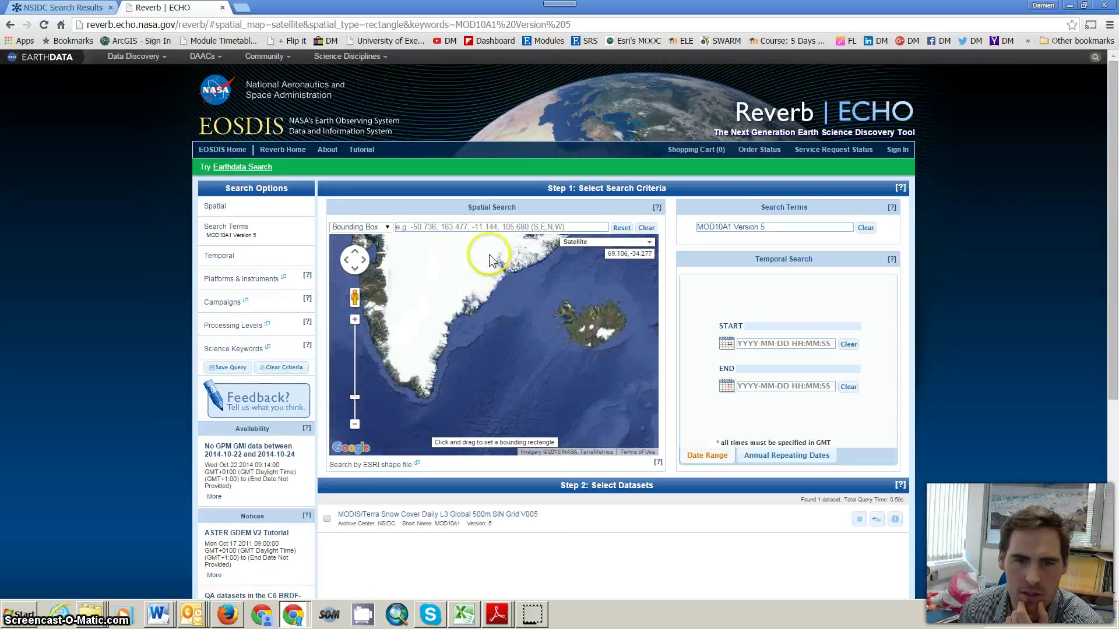
left_click_drag(470, 249, 536, 289)
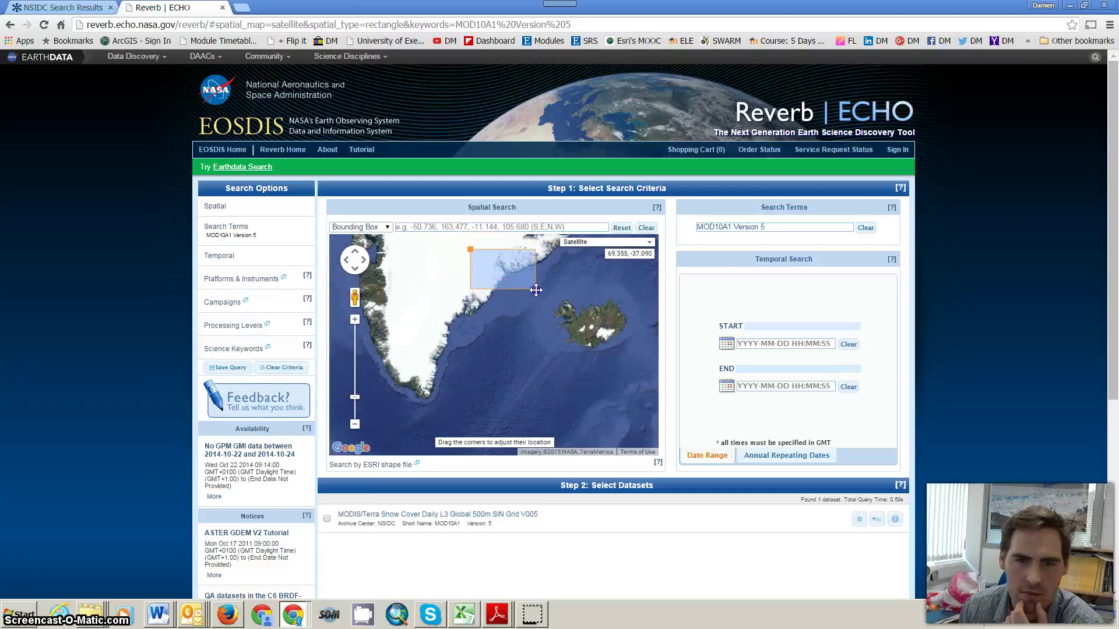
Step: Set the search dates from 2015-03-04 to 2015-03-19
left_click(730, 346)
left_click(789, 361)
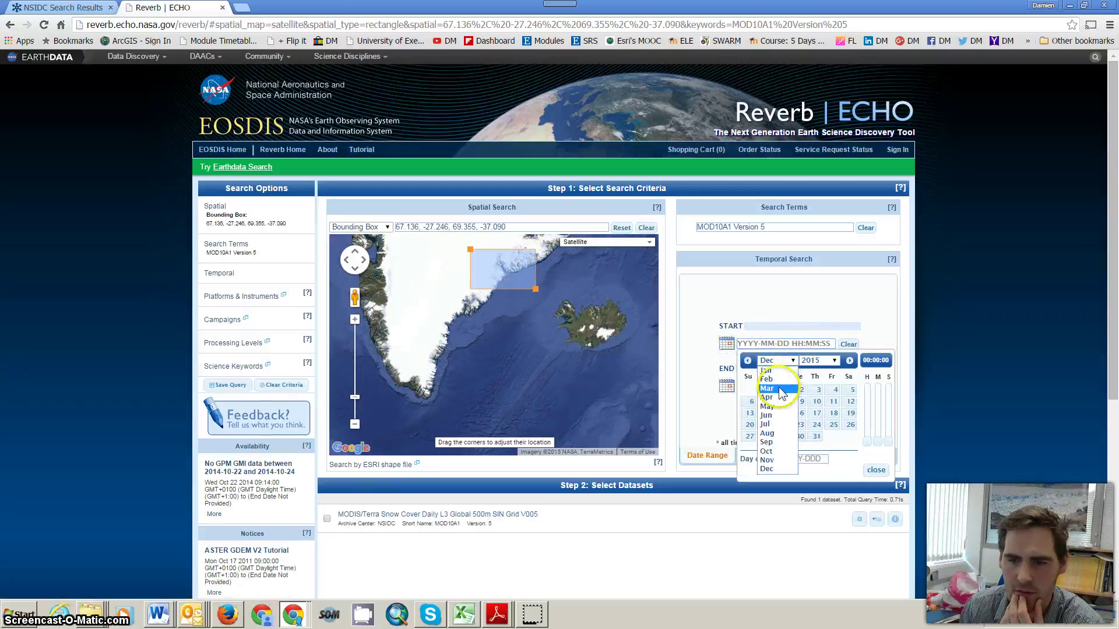
left_click(774, 385)
left_click(802, 389)
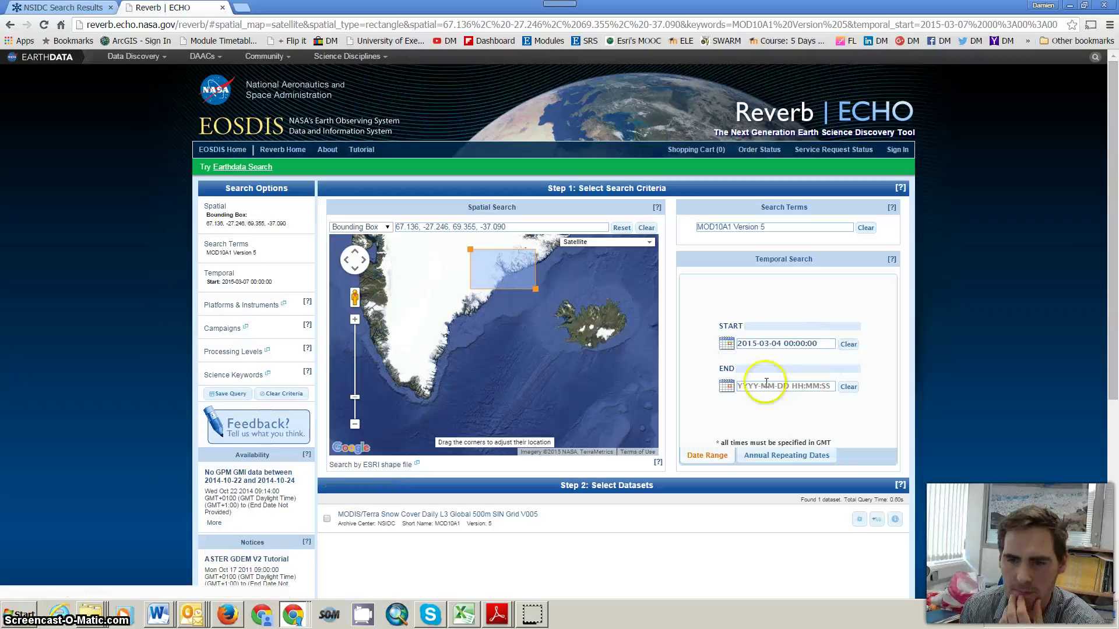
left_click(726, 386)
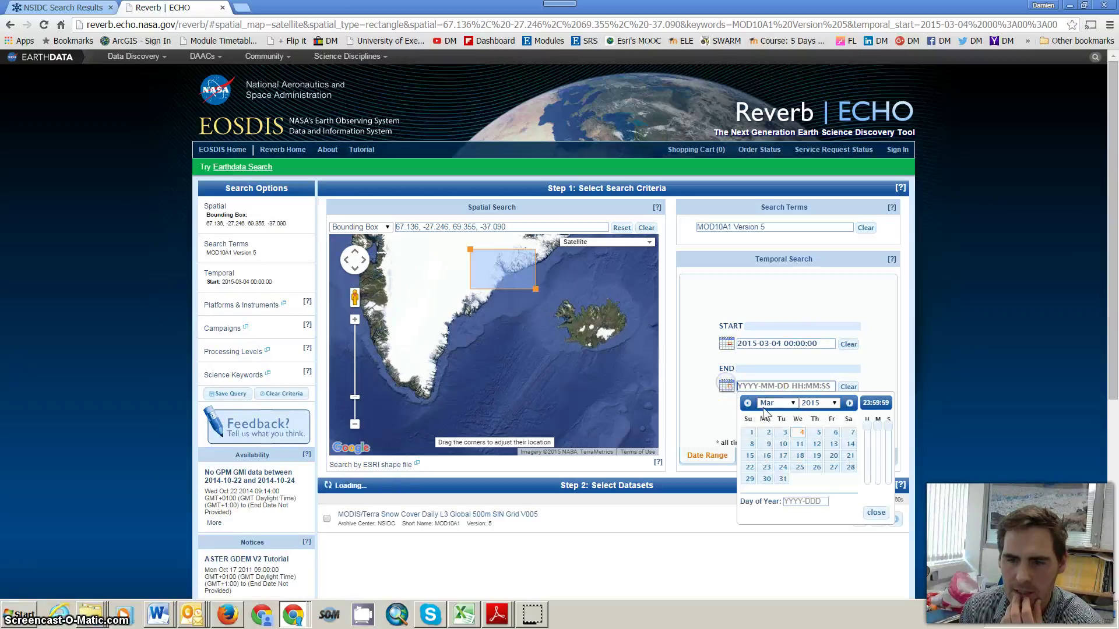
left_click(817, 456)
scroll(855, 361, "down", 1)
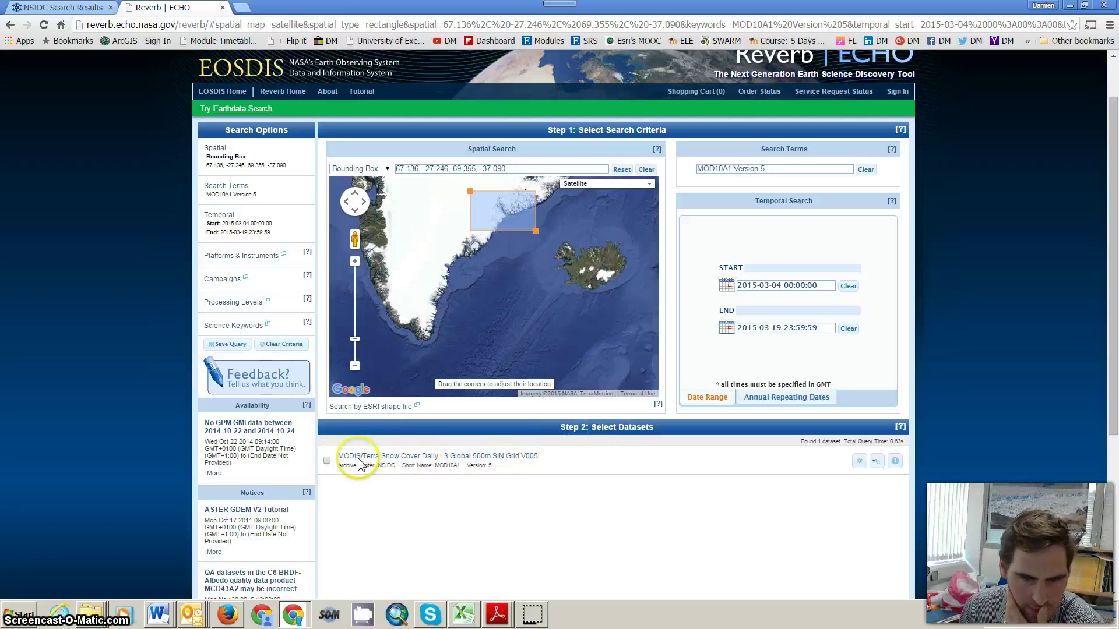
Step: Tick the MODIS/Terra Snow Cover dataset and scroll down to Search for Granules
left_click(327, 461)
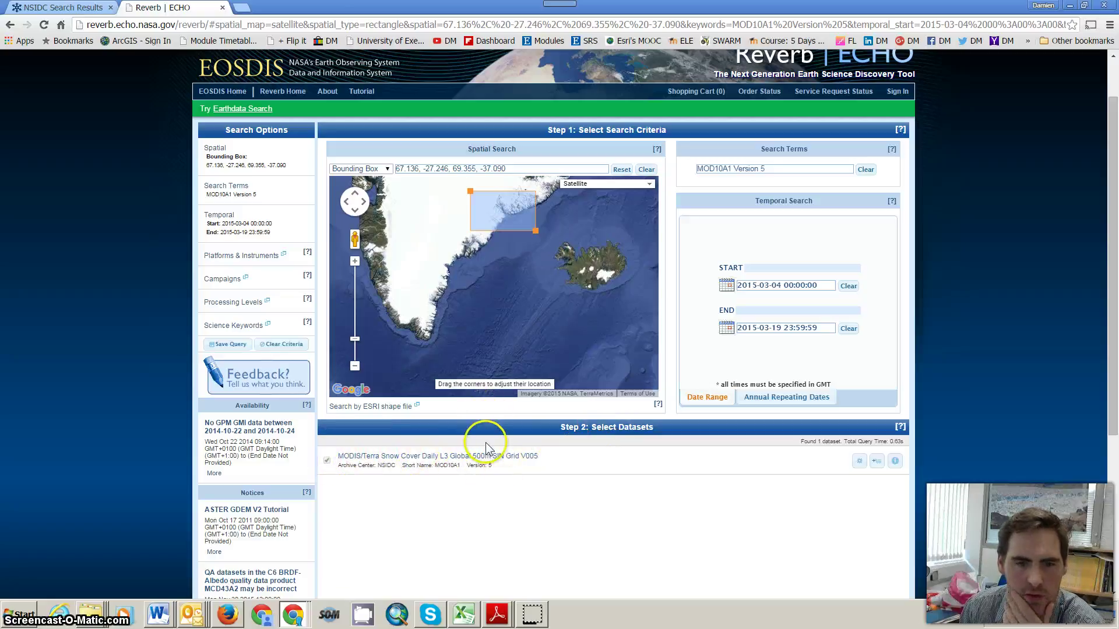
scroll(501, 419, "down", 3)
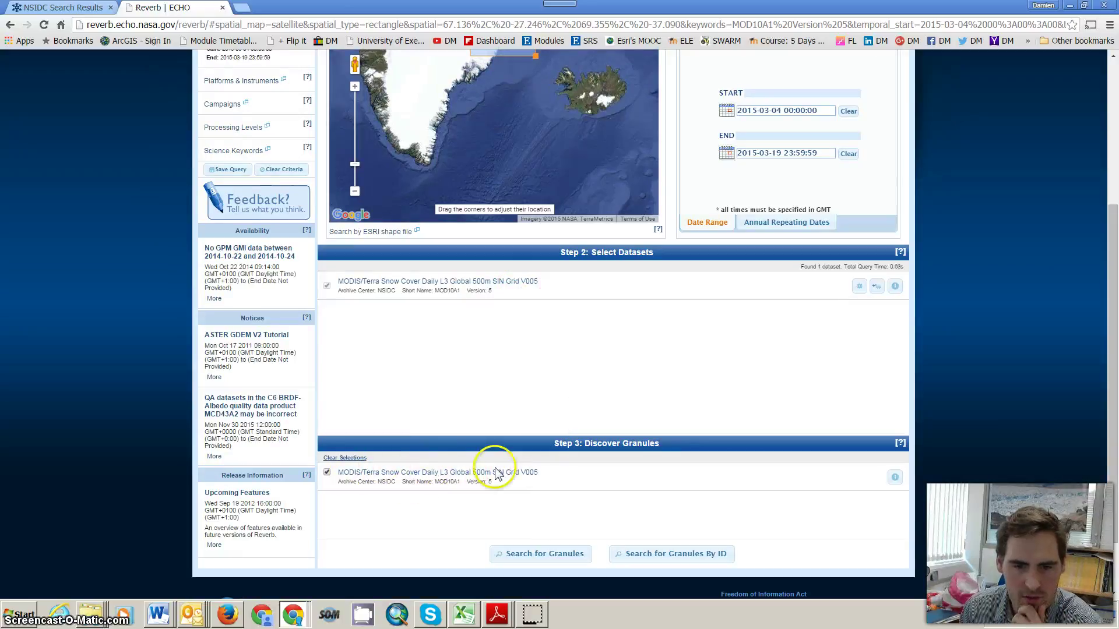
scroll(501, 475, "down", 1)
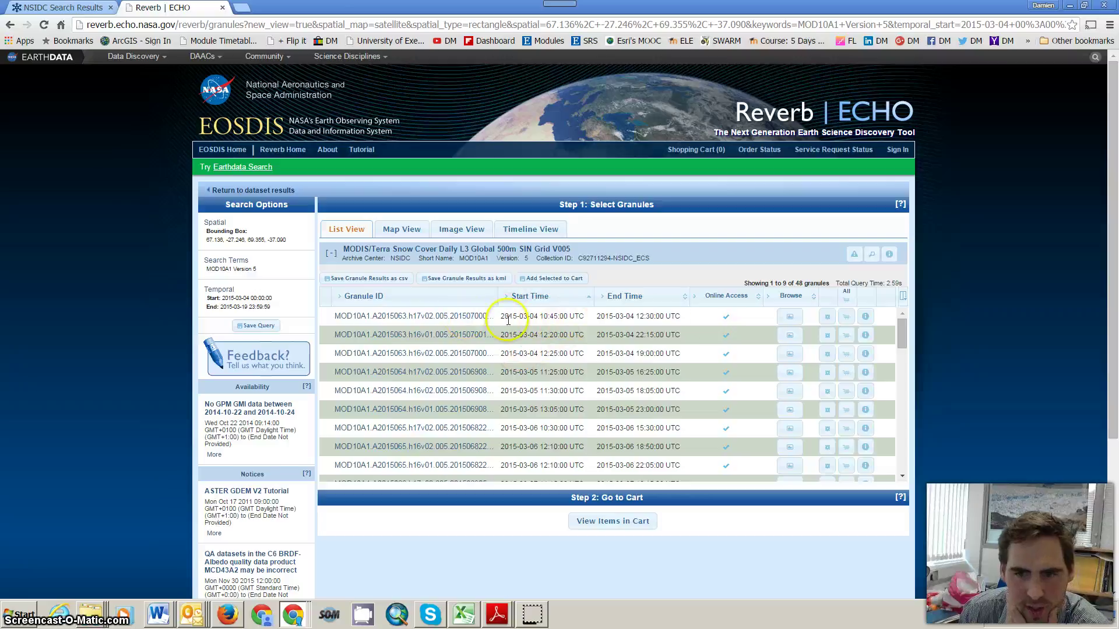
left_click(791, 318)
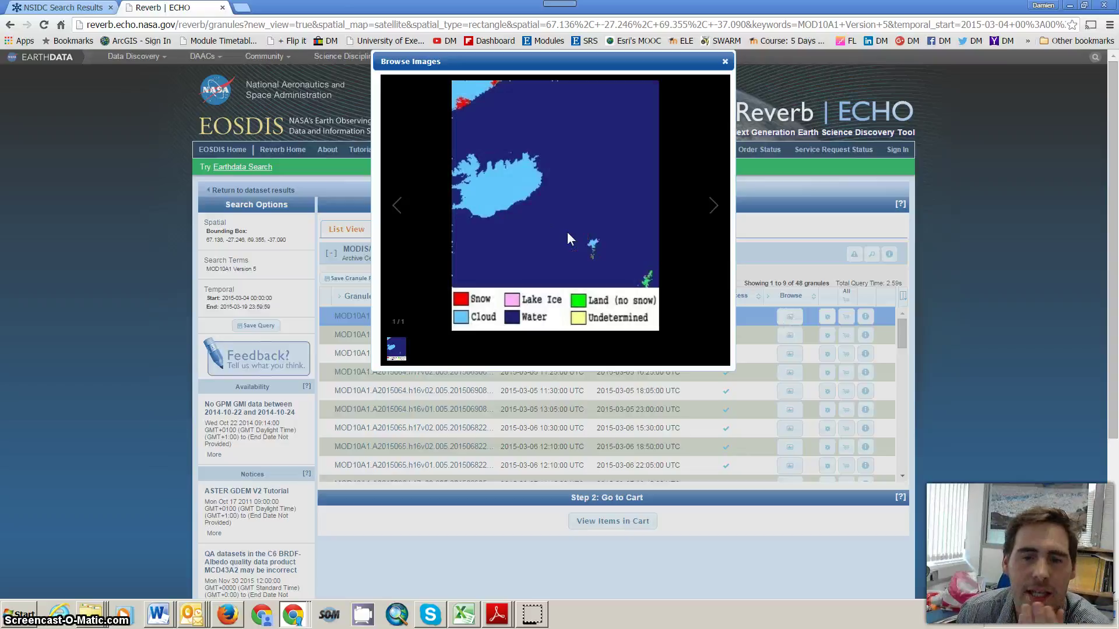
left_click(470, 313)
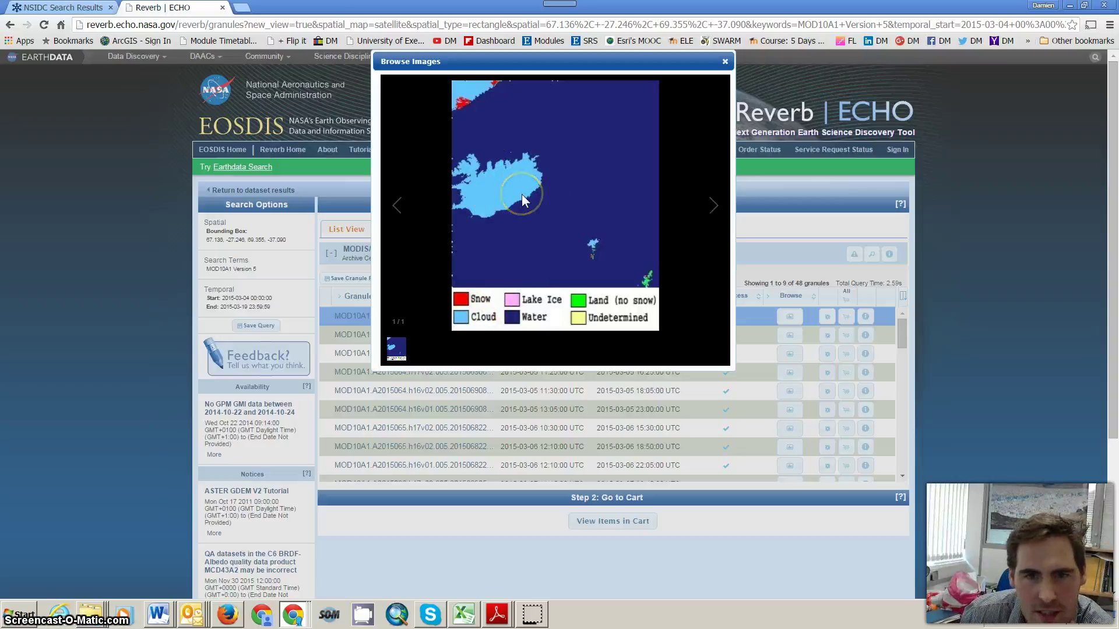
left_click(725, 61)
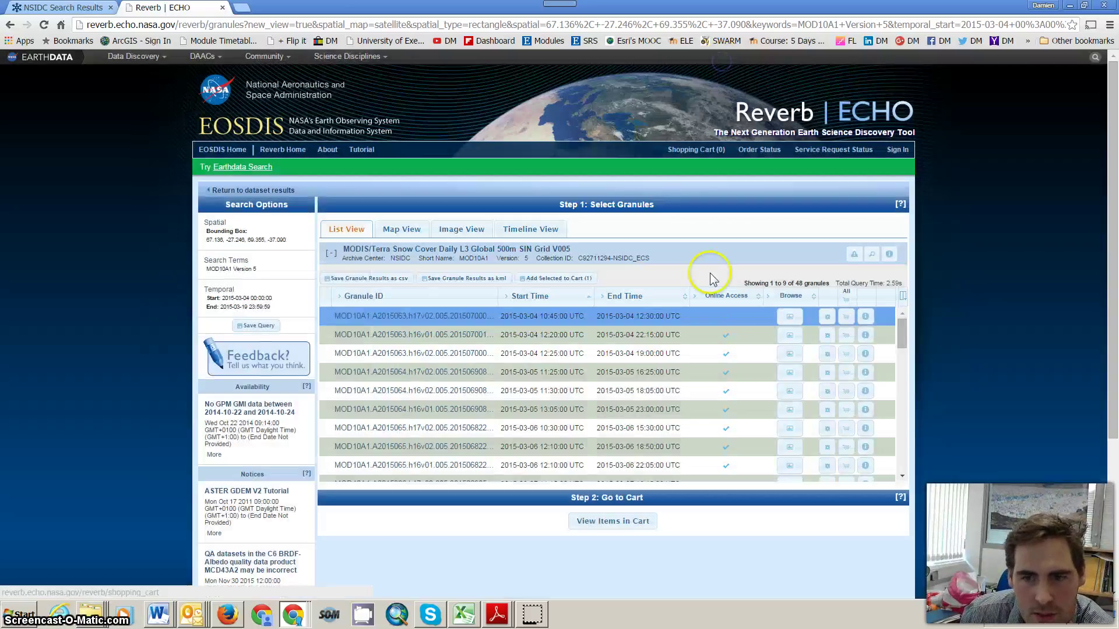
left_click(789, 373)
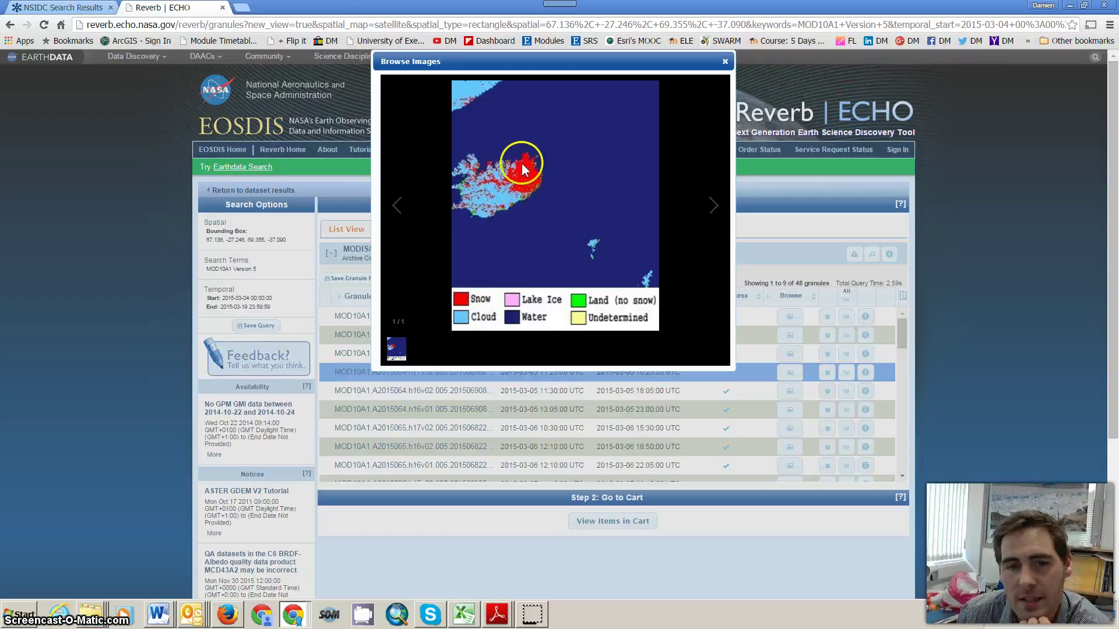
left_click(724, 61)
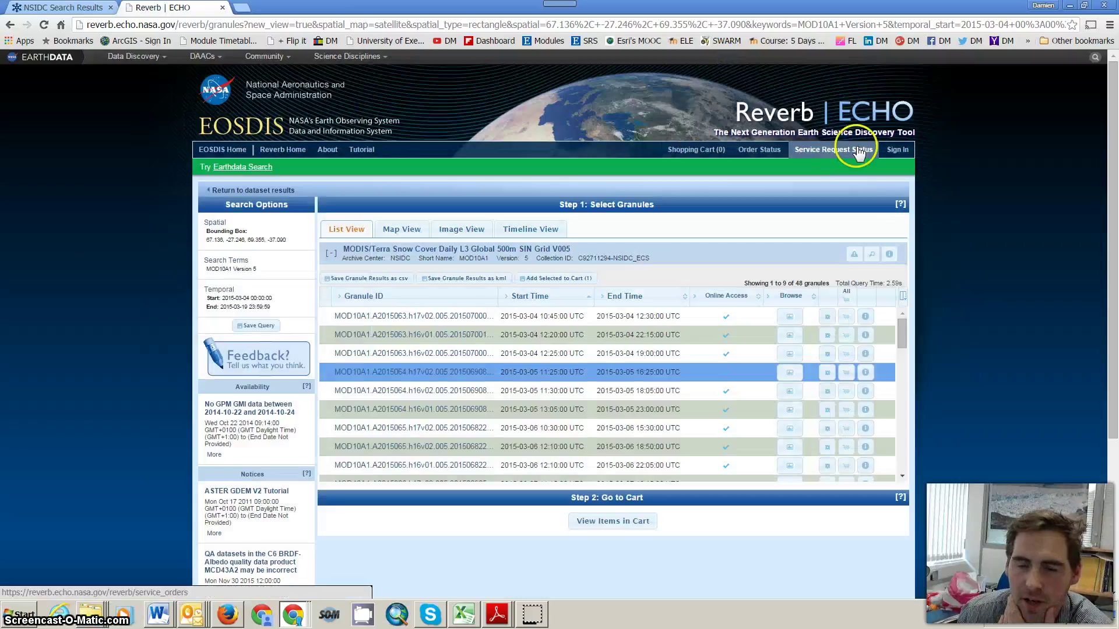